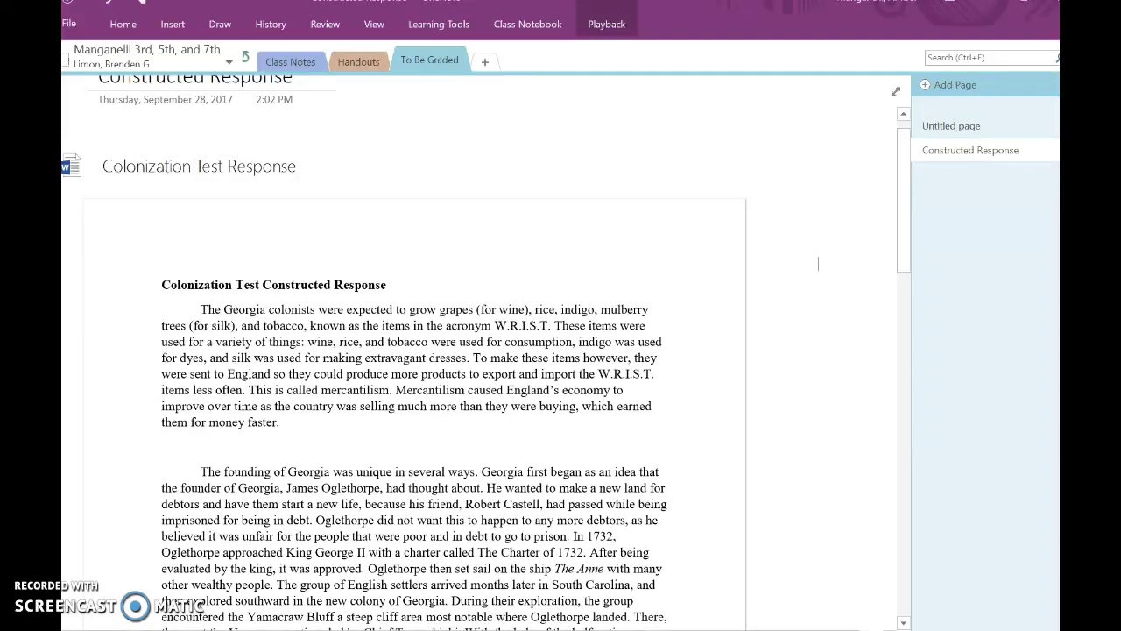
Open the sticker gallery and browse the Classic, Mixed vegetables and Devices sticker sets
click(175, 26)
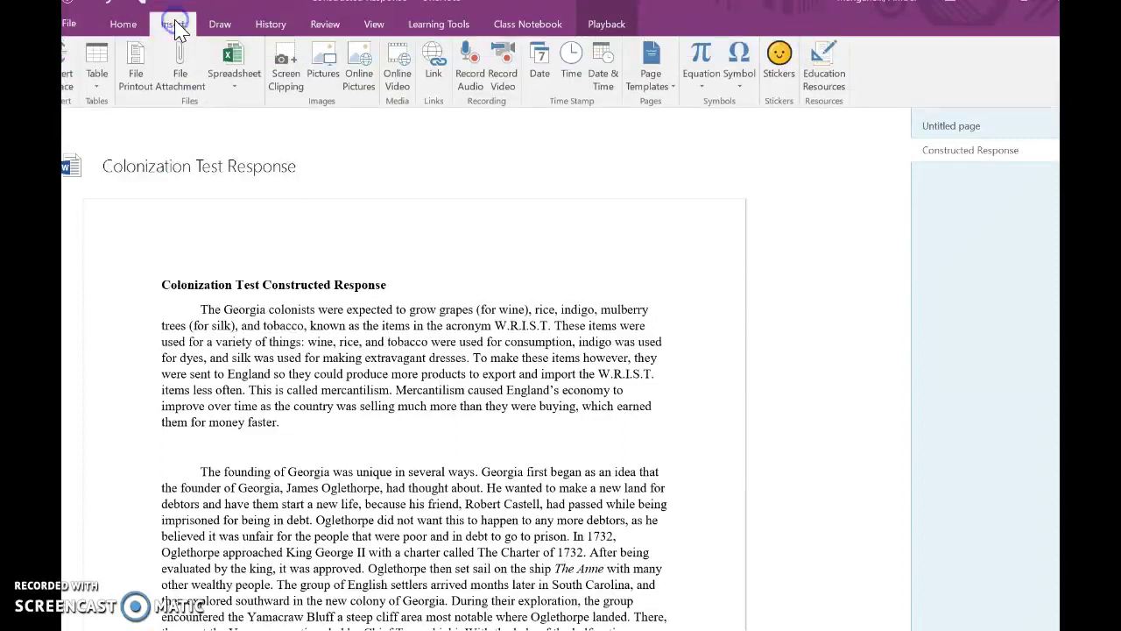
click(786, 77)
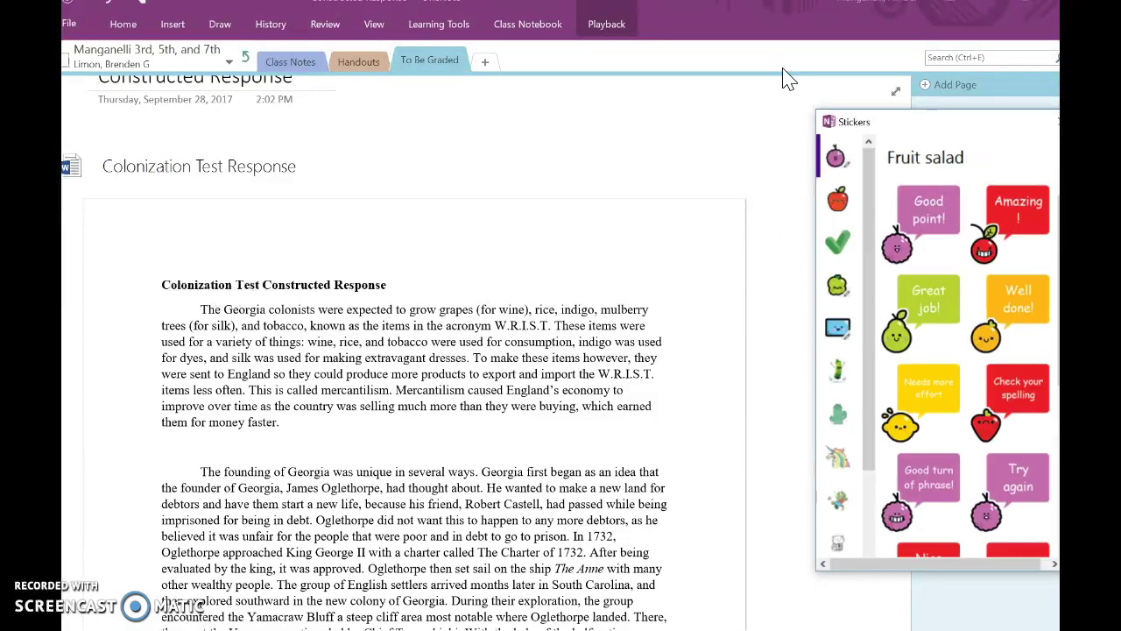
click(838, 197)
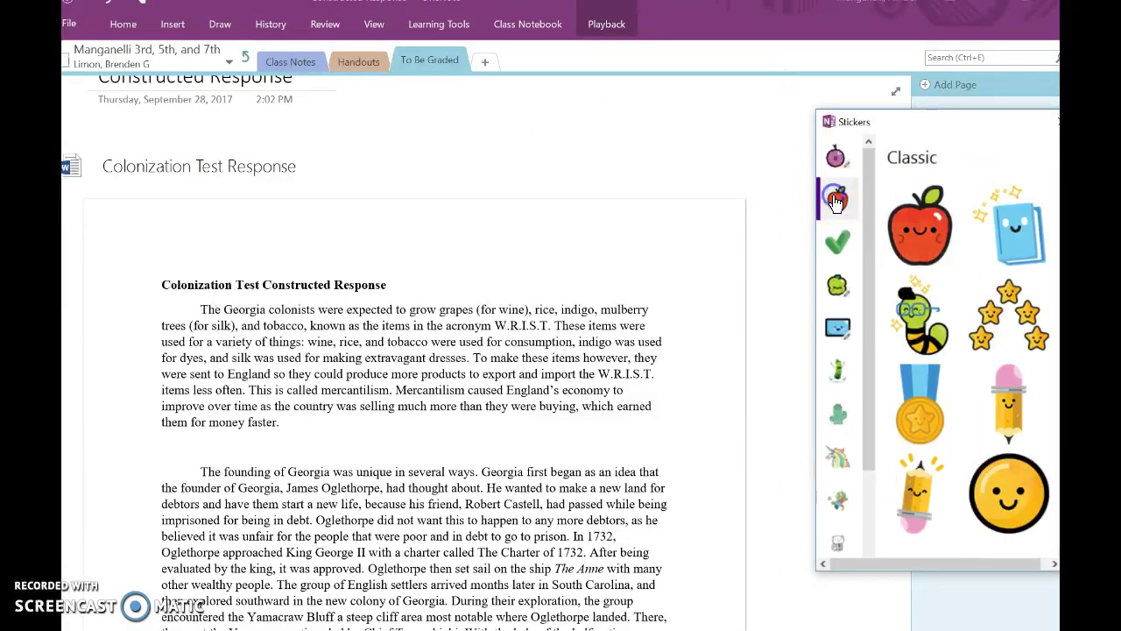
click(841, 240)
click(838, 287)
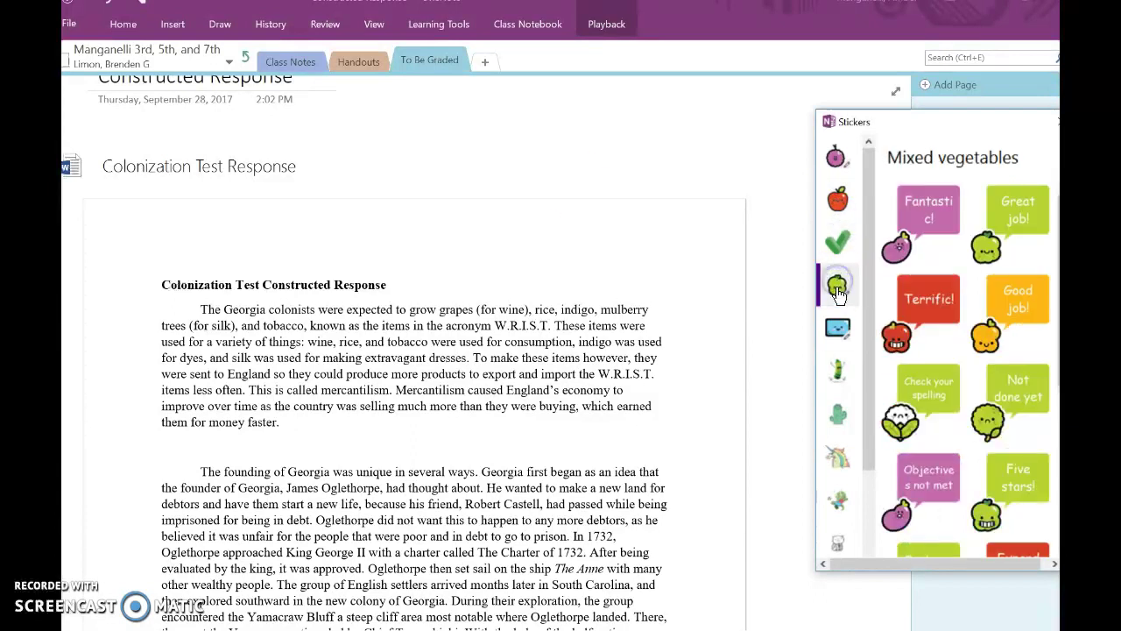
click(837, 327)
Insert the tablet sticker reading "Good job!" from the Devices set beside the essay, and close the sticker gallery
click(987, 429)
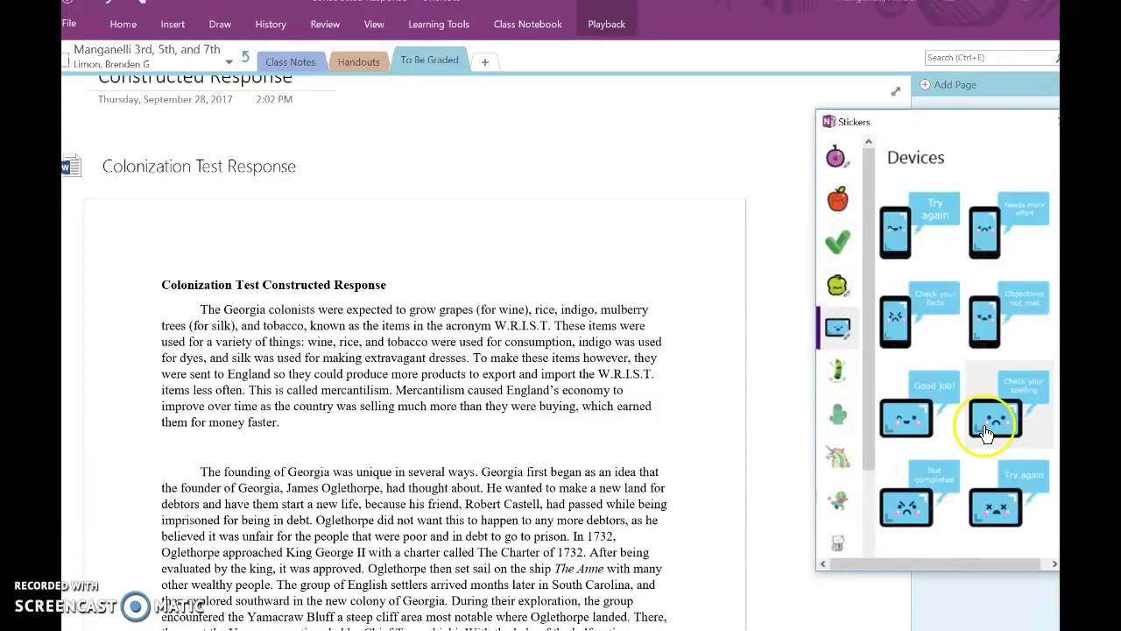
click(907, 416)
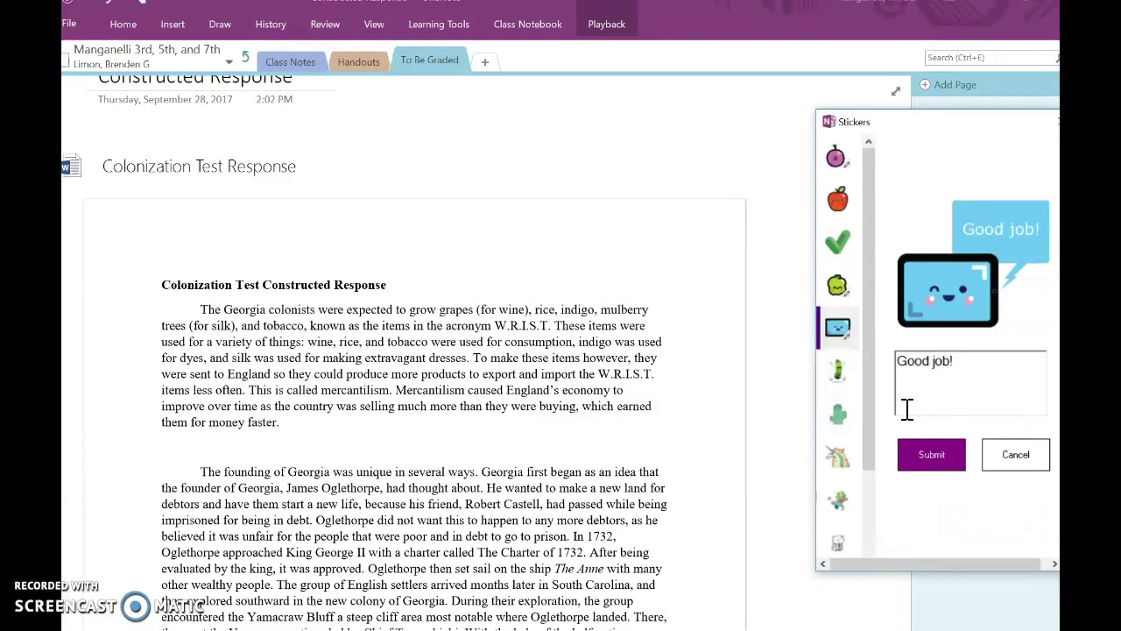
click(916, 449)
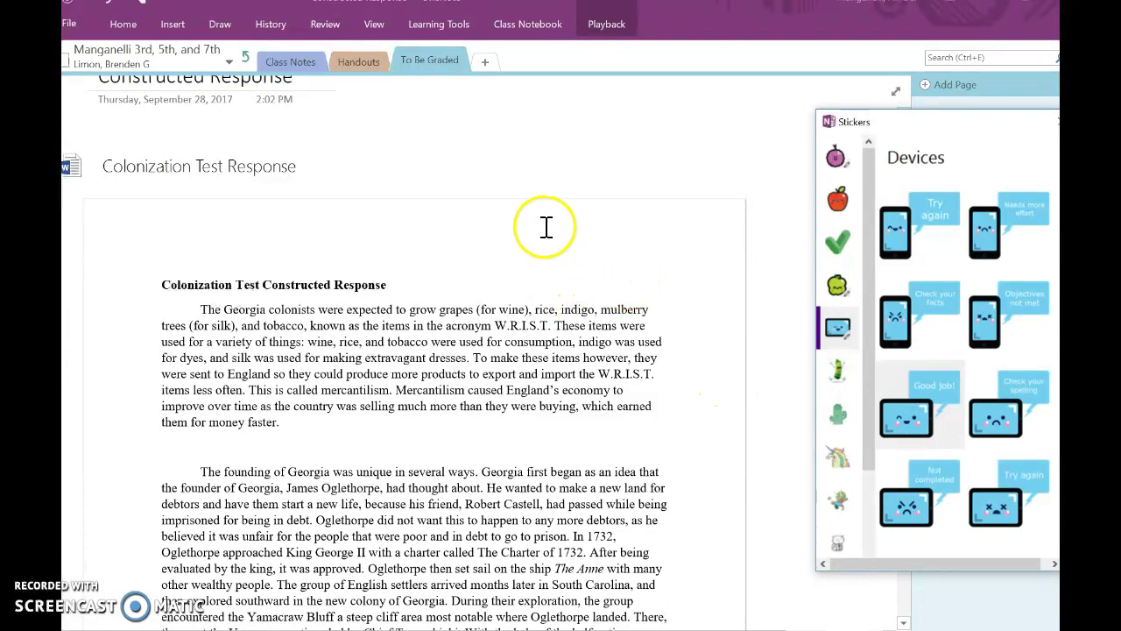
click(701, 280)
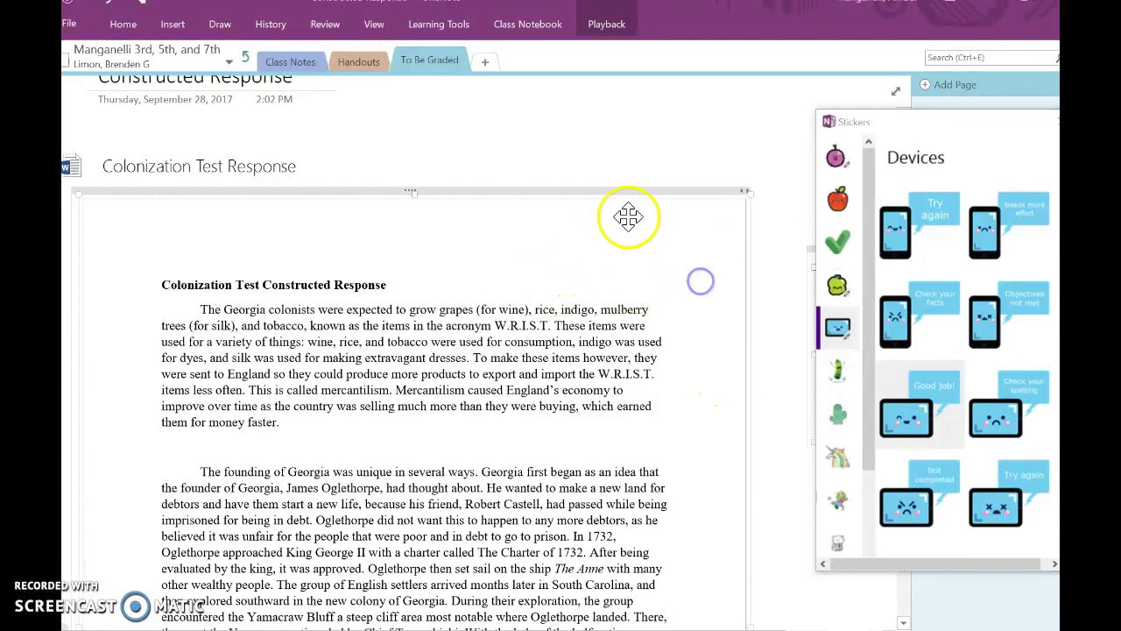
drag(593, 192, 566, 198)
scroll(565, 198, up, 1)
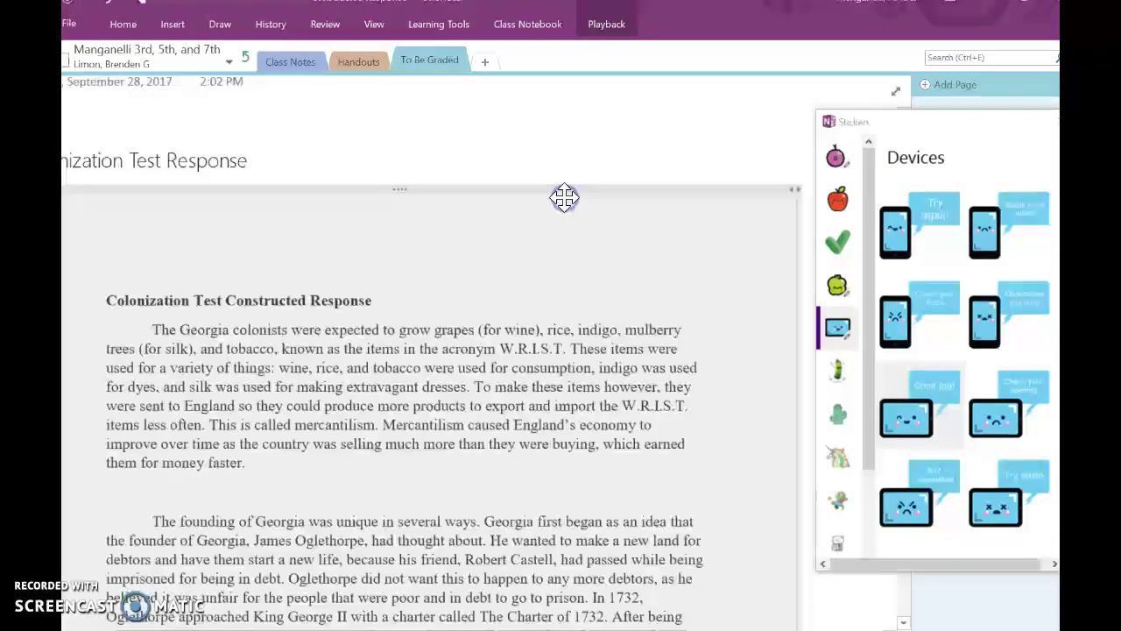
scroll(564, 198, up, 1)
scroll(691, 180, down, 2)
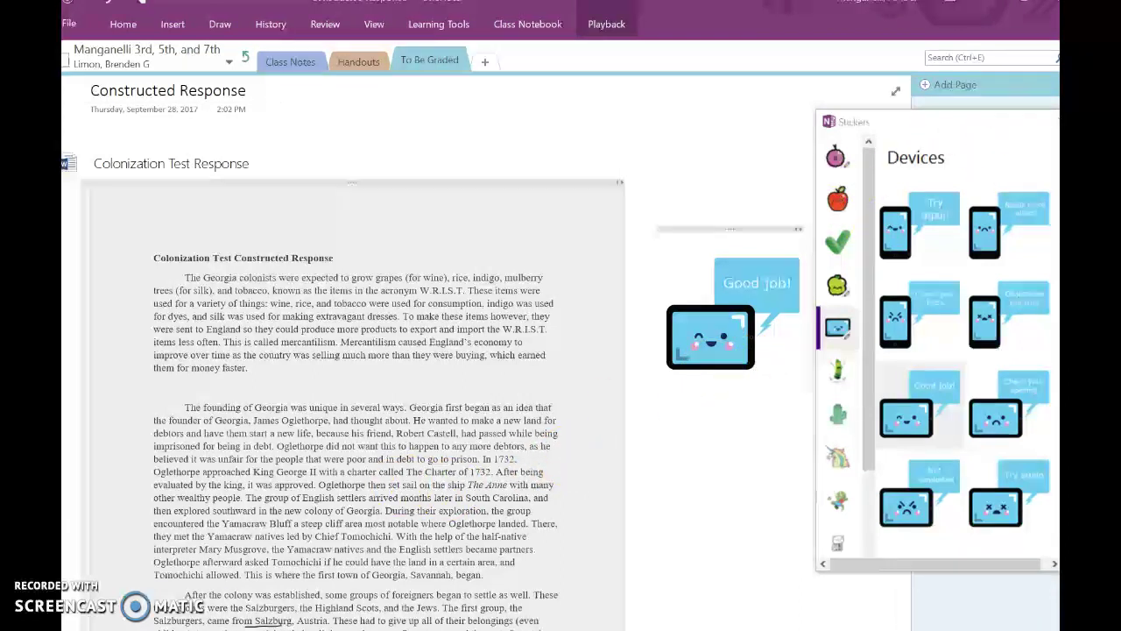
click(1056, 125)
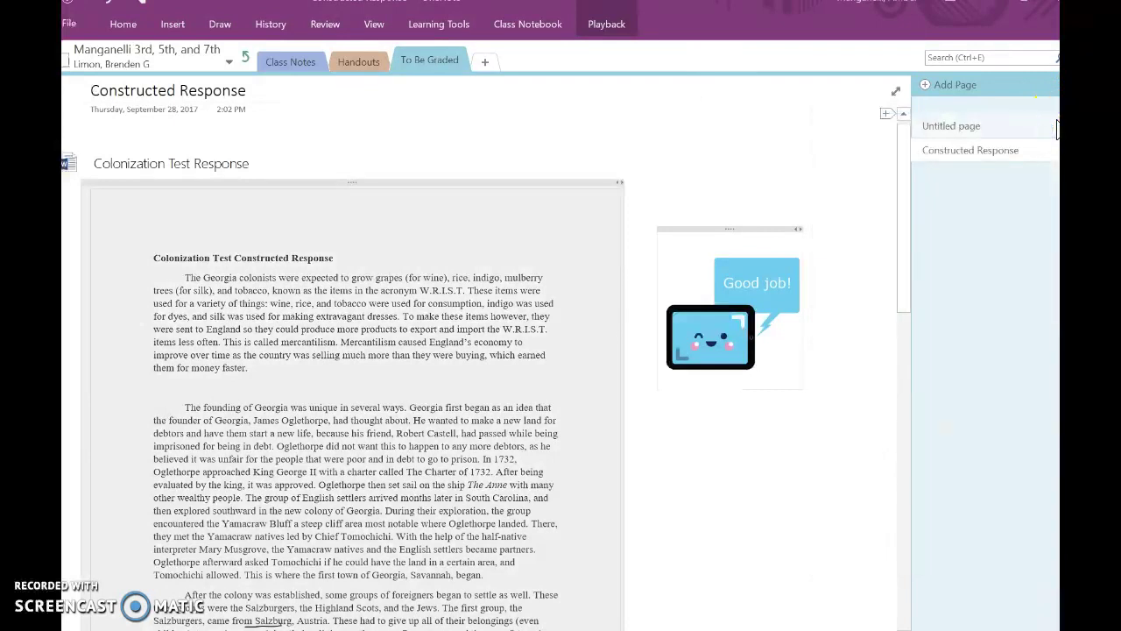
Delete the "Good job!" sticker beside the essay
click(711, 478)
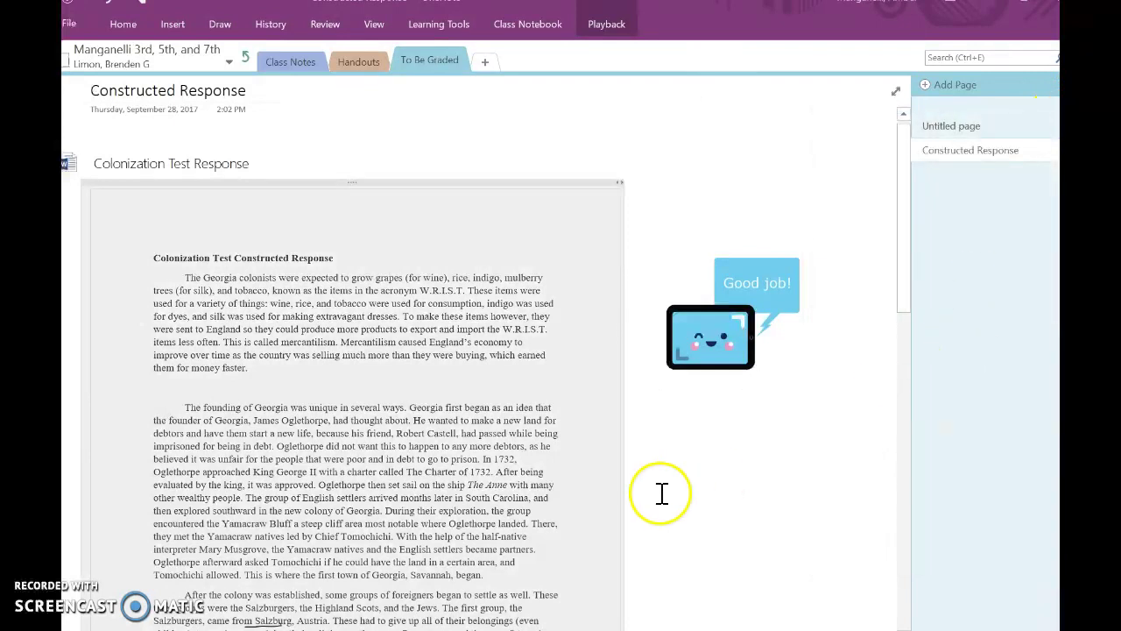
click(759, 243)
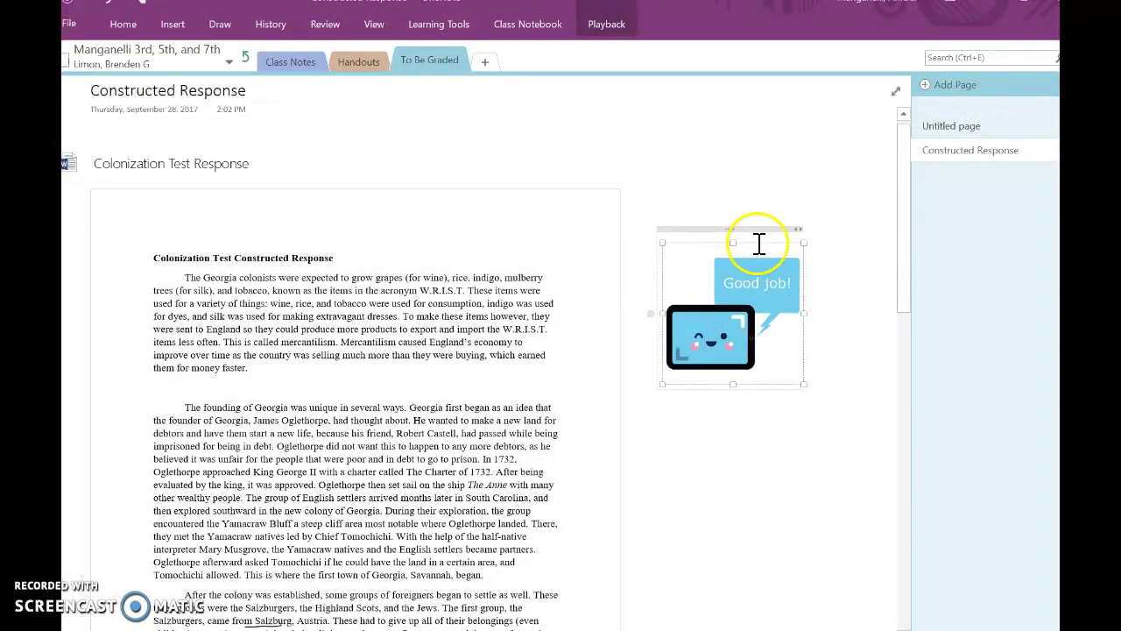
key(Delete)
click(612, 290)
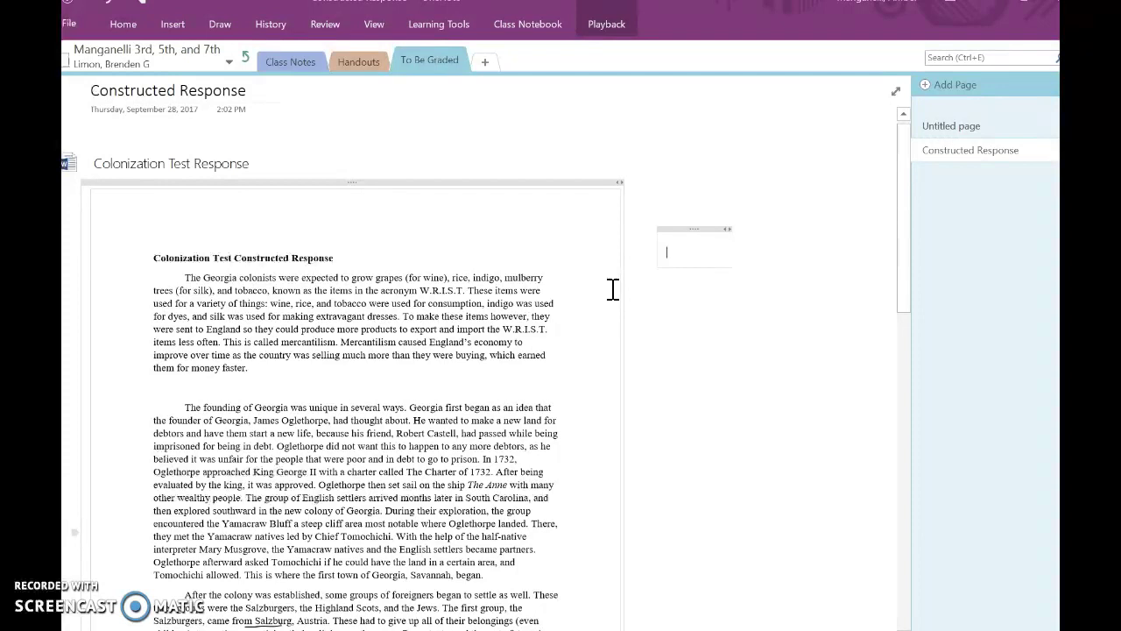
Draw a bracket along the essay's second paragraph and handwrite "Great background!" beside it in black ink
mouse_move(545, 375)
mouse_down()
mouse_move(581, 520)
mouse_move(509, 569)
mouse_up()
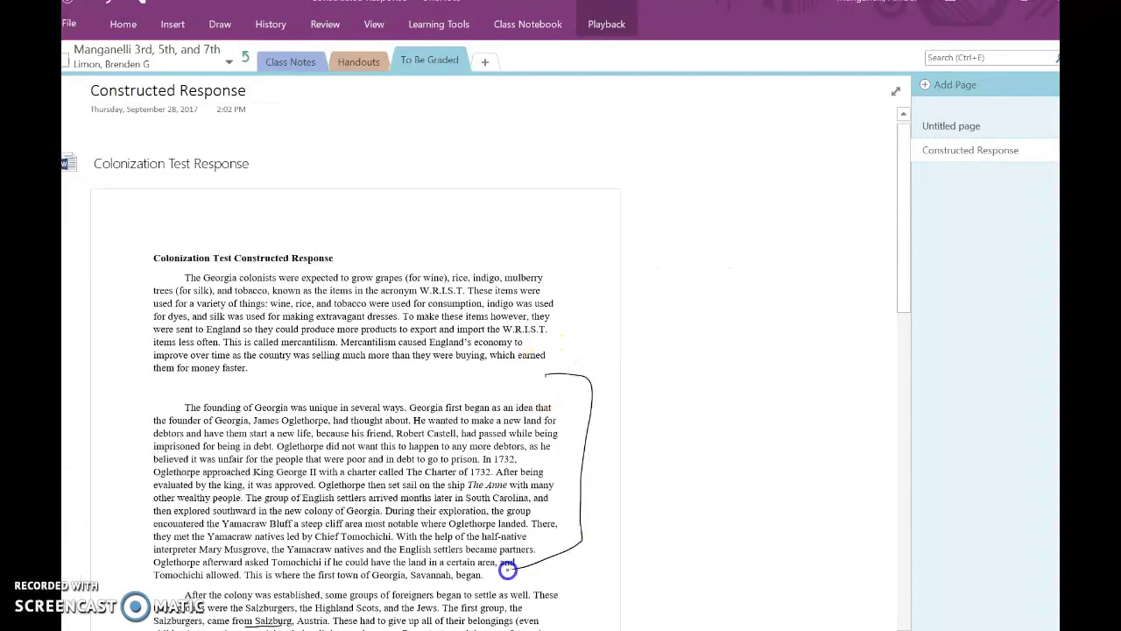
mouse_move(601, 338)
mouse_down()
mouse_move(587, 383)
mouse_move(565, 403)
mouse_move(593, 395)
mouse_move(651, 458)
mouse_move(683, 452)
mouse_move(679, 494)
mouse_move(712, 528)
mouse_move(733, 524)
mouse_move(726, 546)
mouse_move(743, 546)
mouse_move(796, 590)
mouse_move(869, 574)
mouse_up()
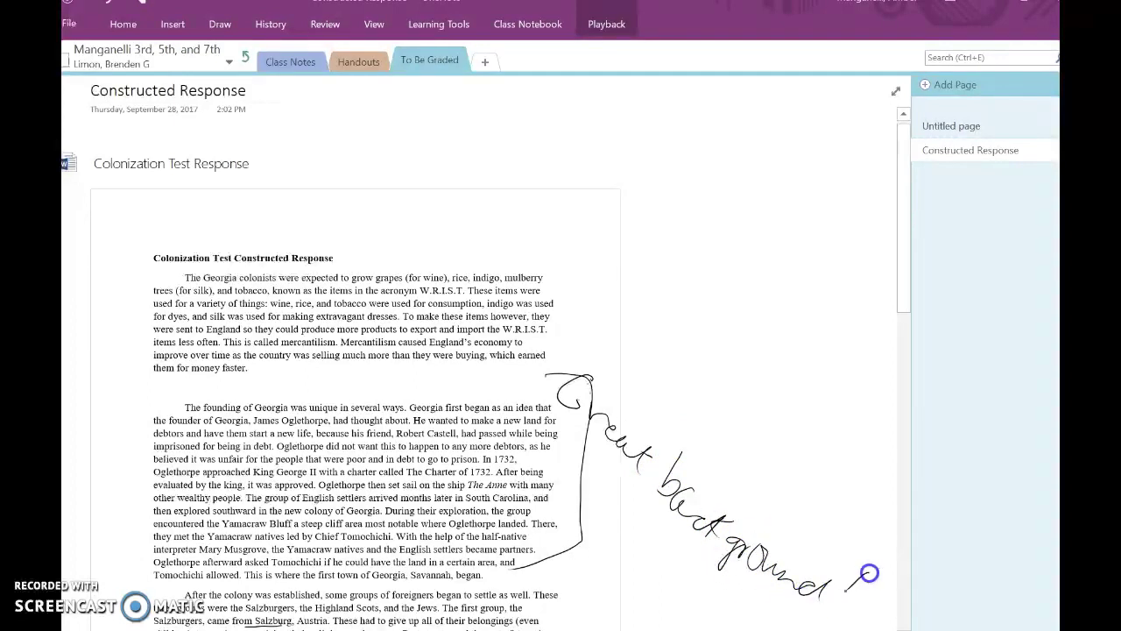
click(830, 602)
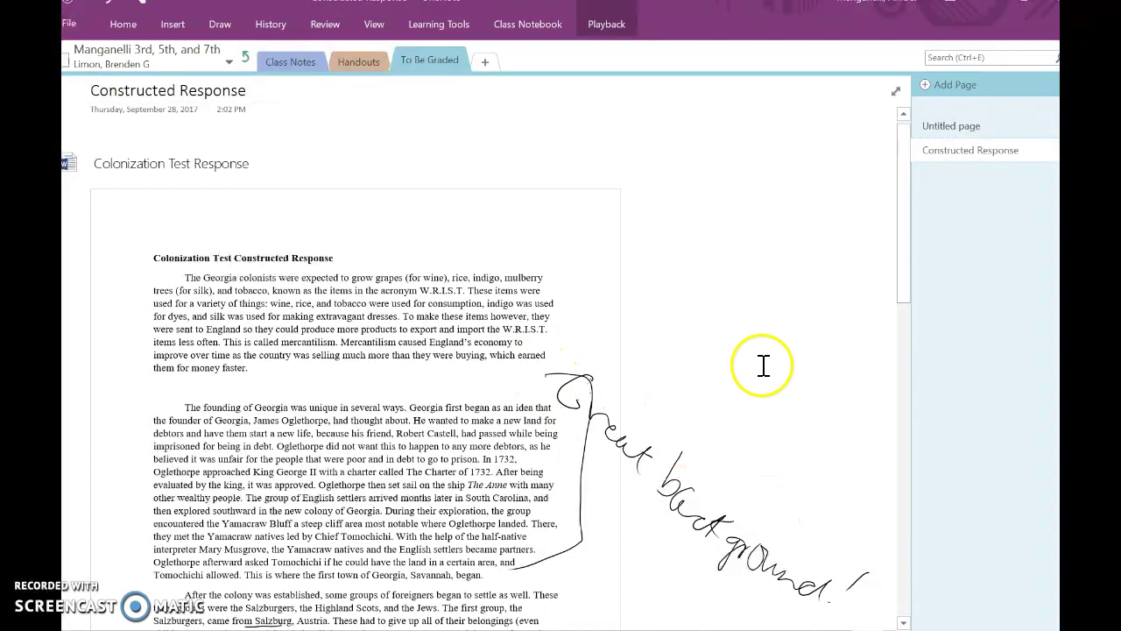
Record an audio comment on the page just below the handwritten "Great background!" note and stop the recording
drag(905, 272, 903, 353)
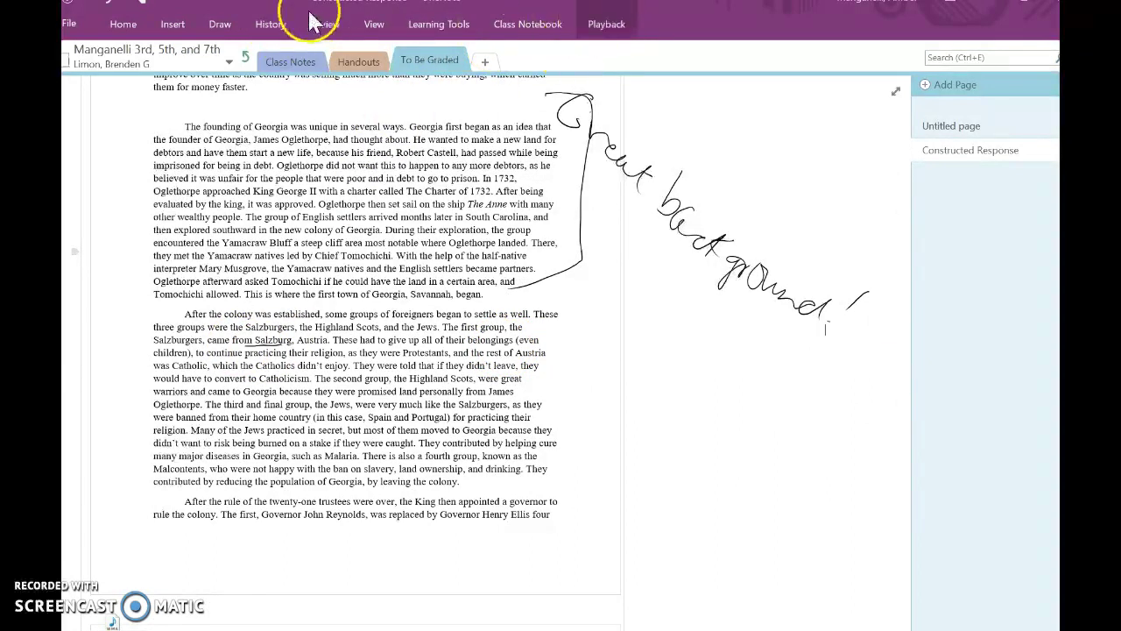
click(173, 27)
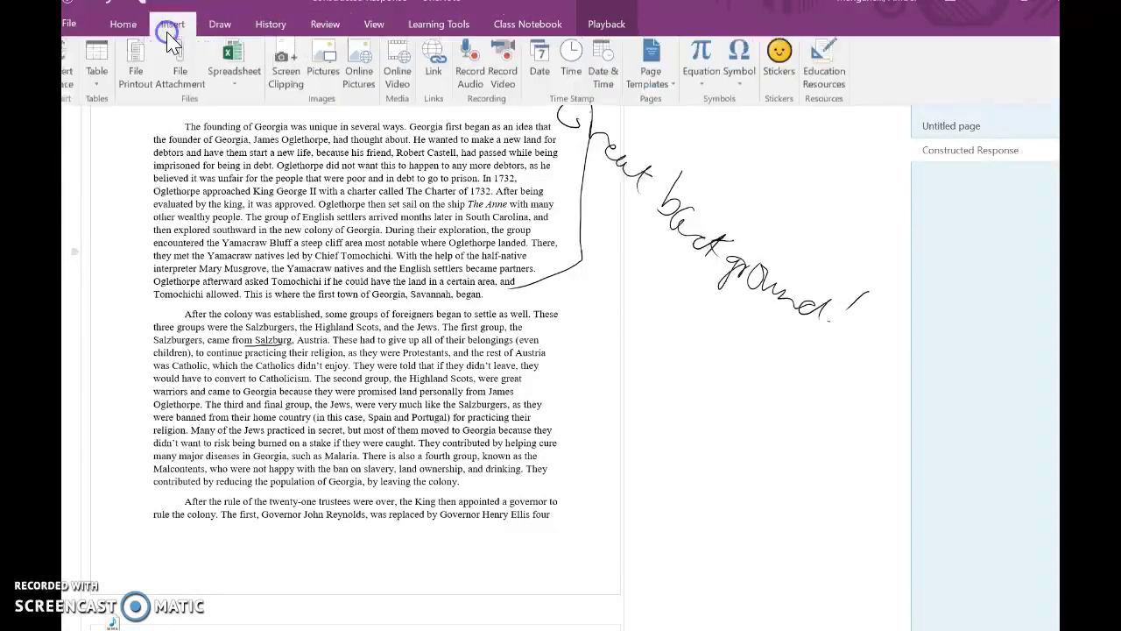
click(477, 56)
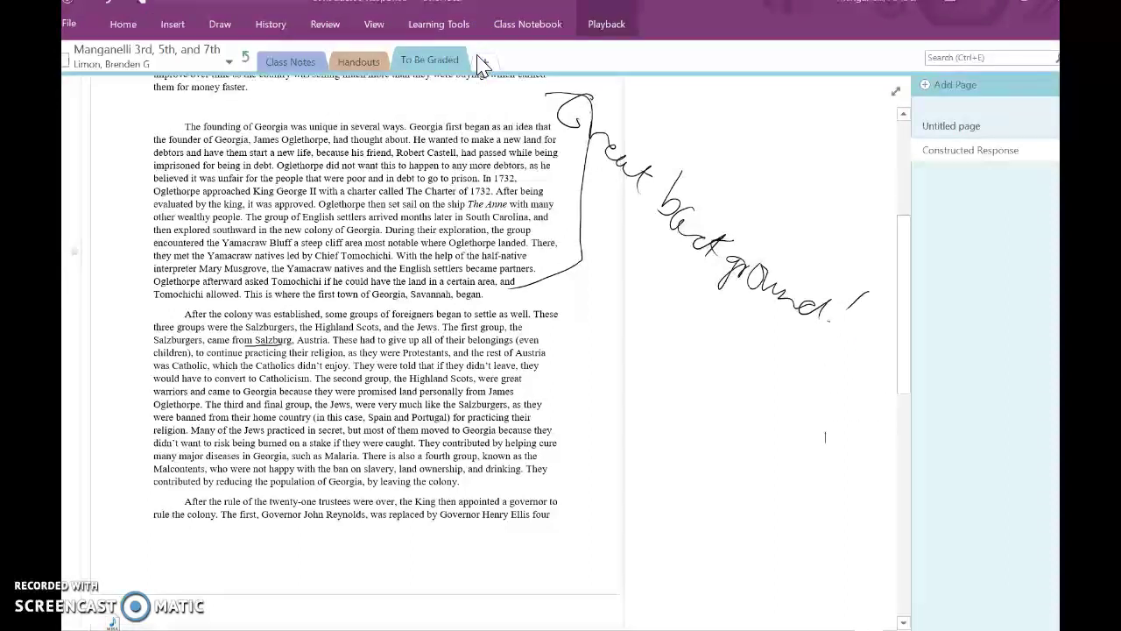
click(113, 613)
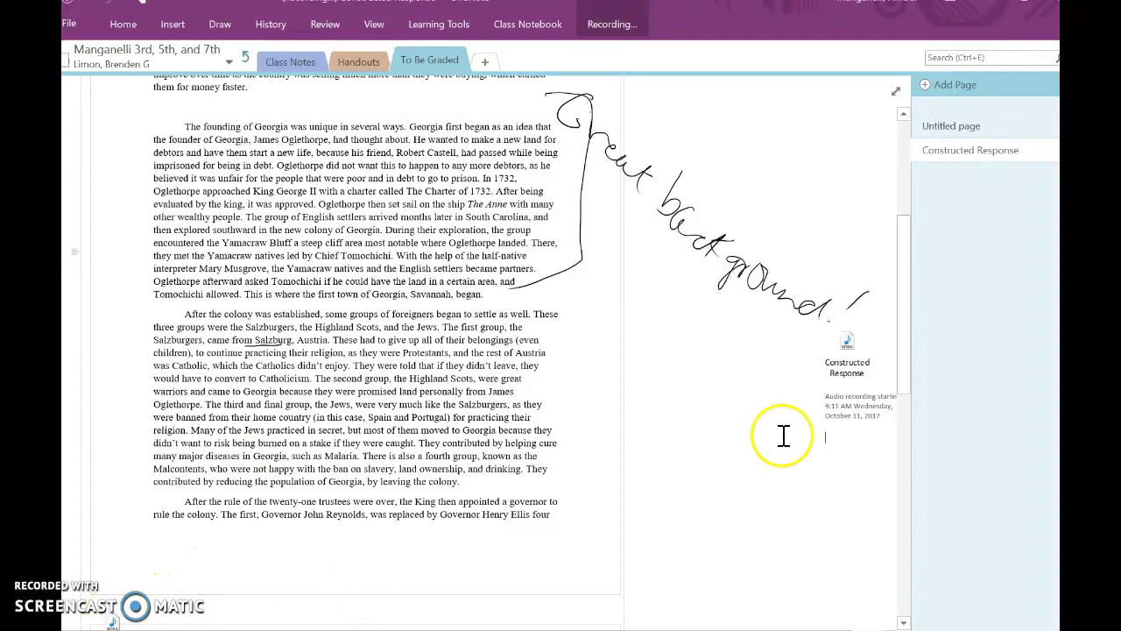
click(860, 346)
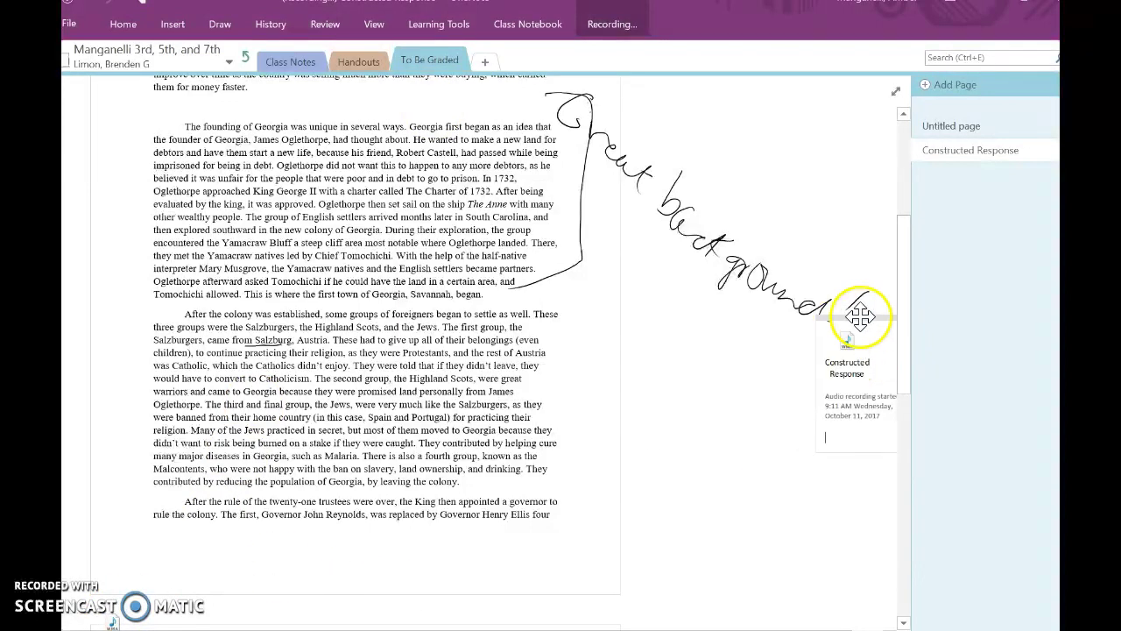
click(866, 324)
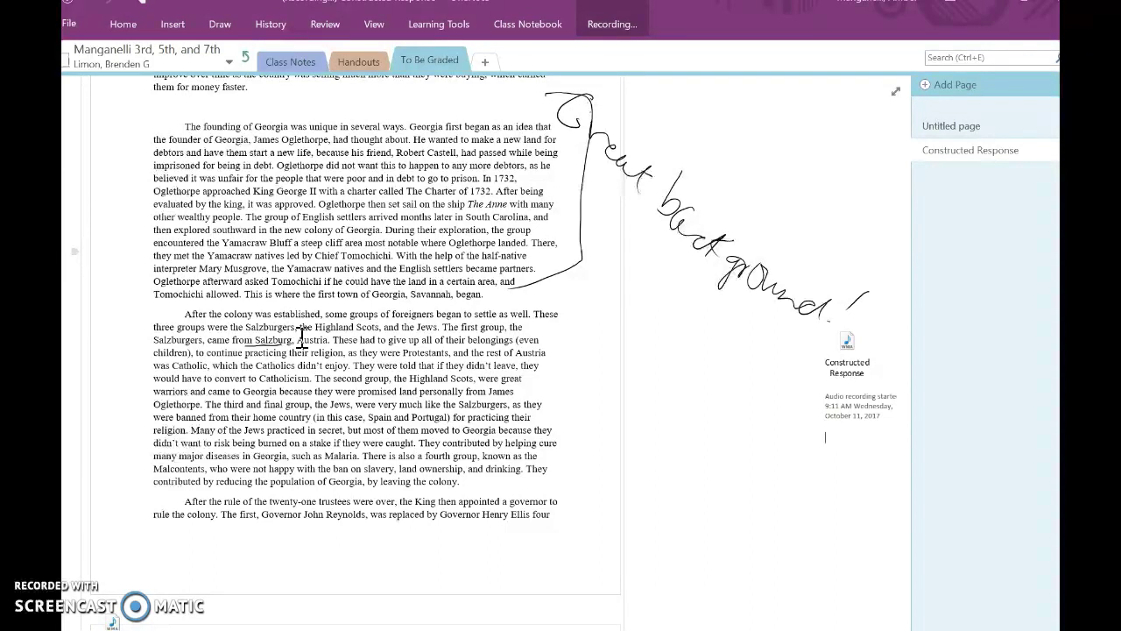
click(724, 361)
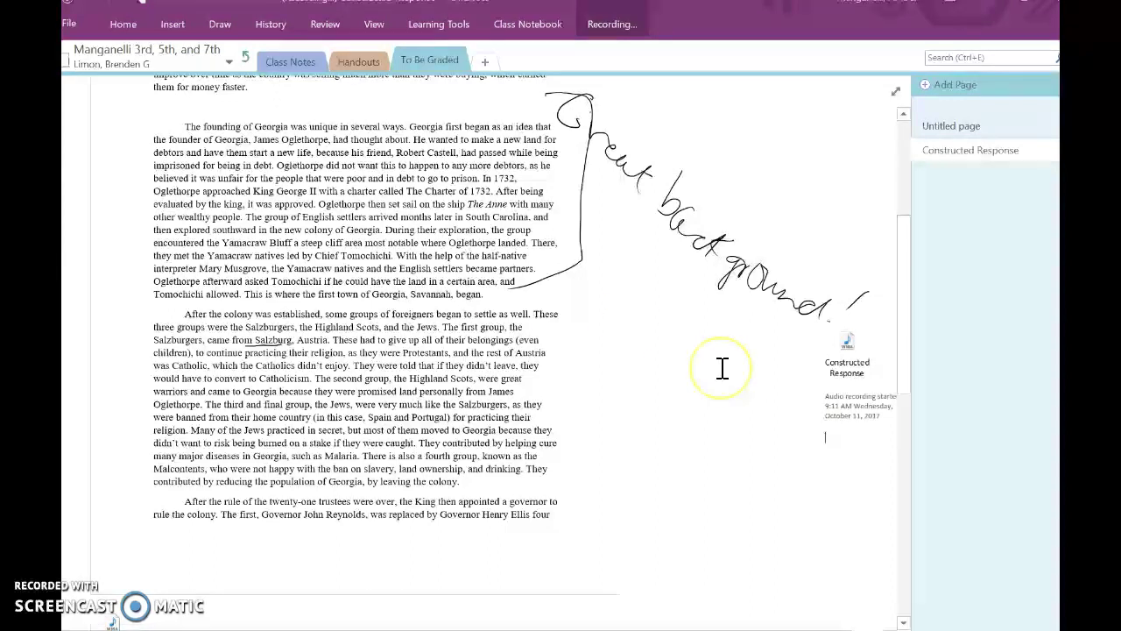
click(618, 31)
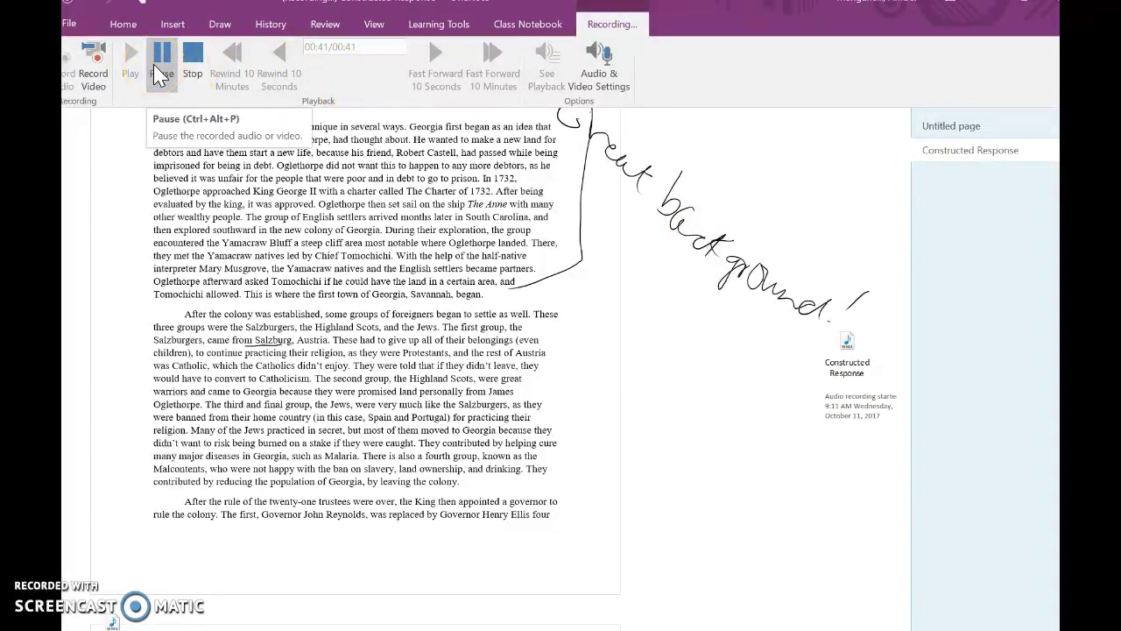
click(196, 59)
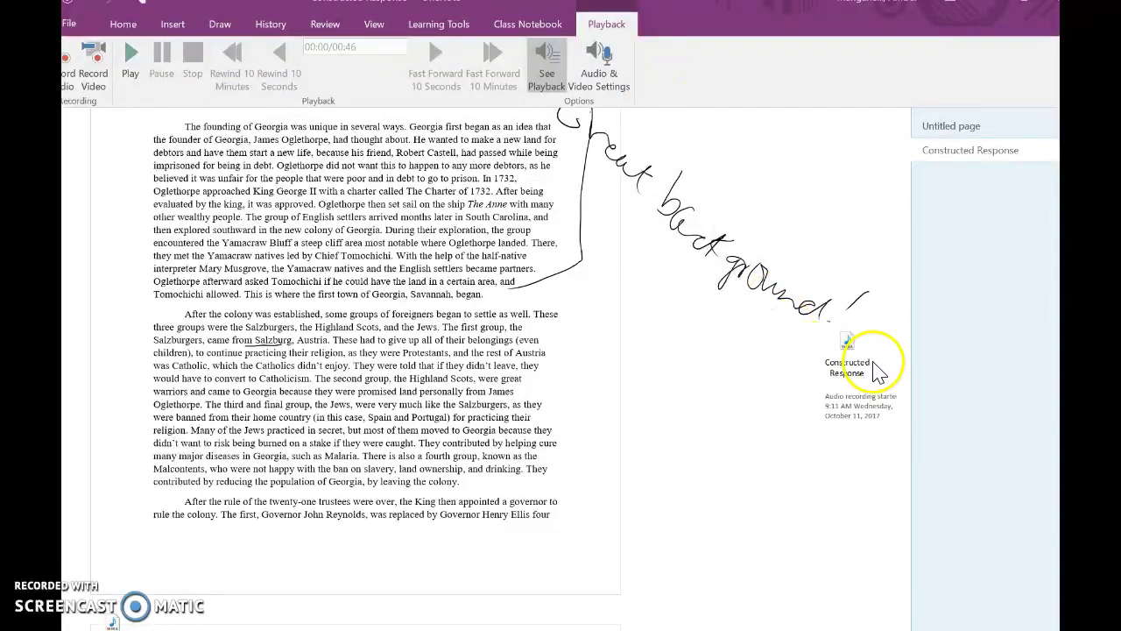
Delete the audio recording and its timestamp container from beside the essay
click(849, 359)
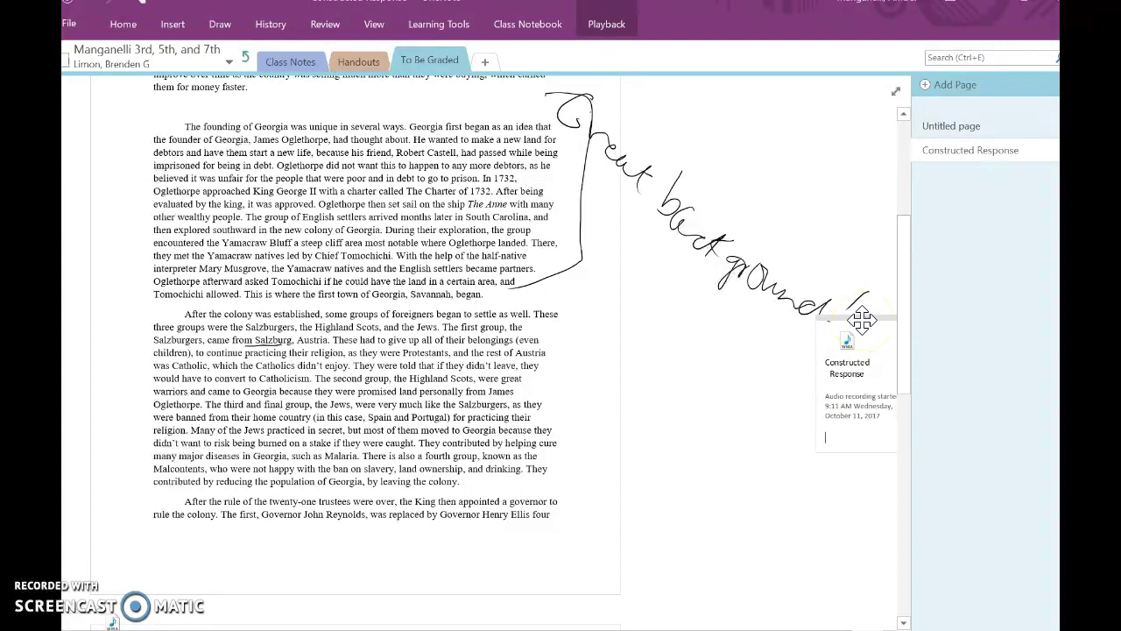
click(862, 320)
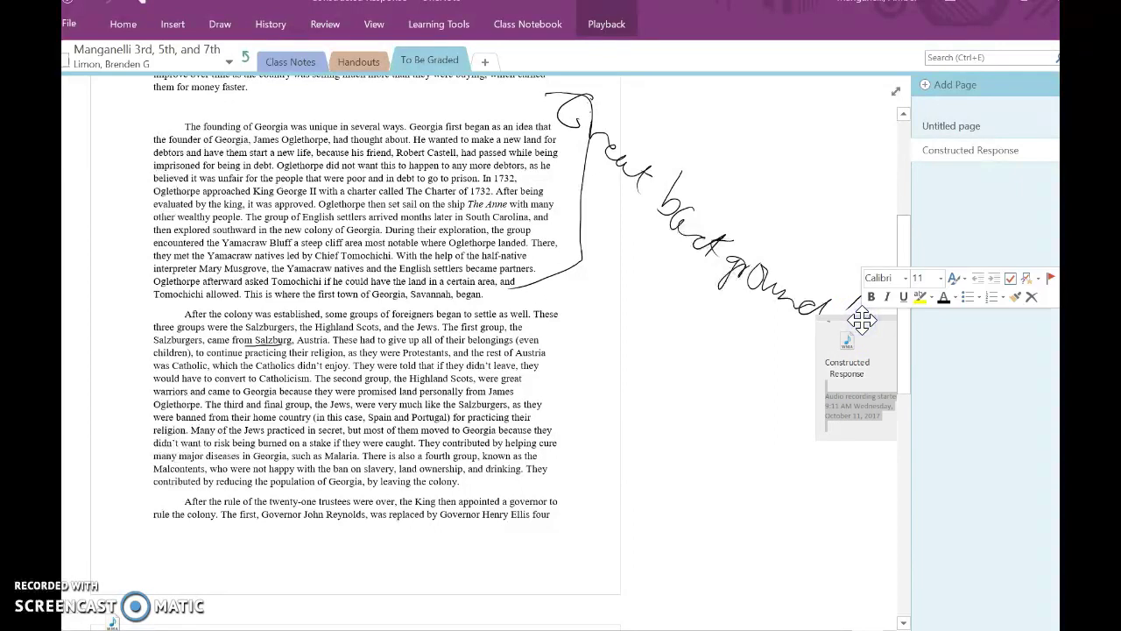
key(Delete)
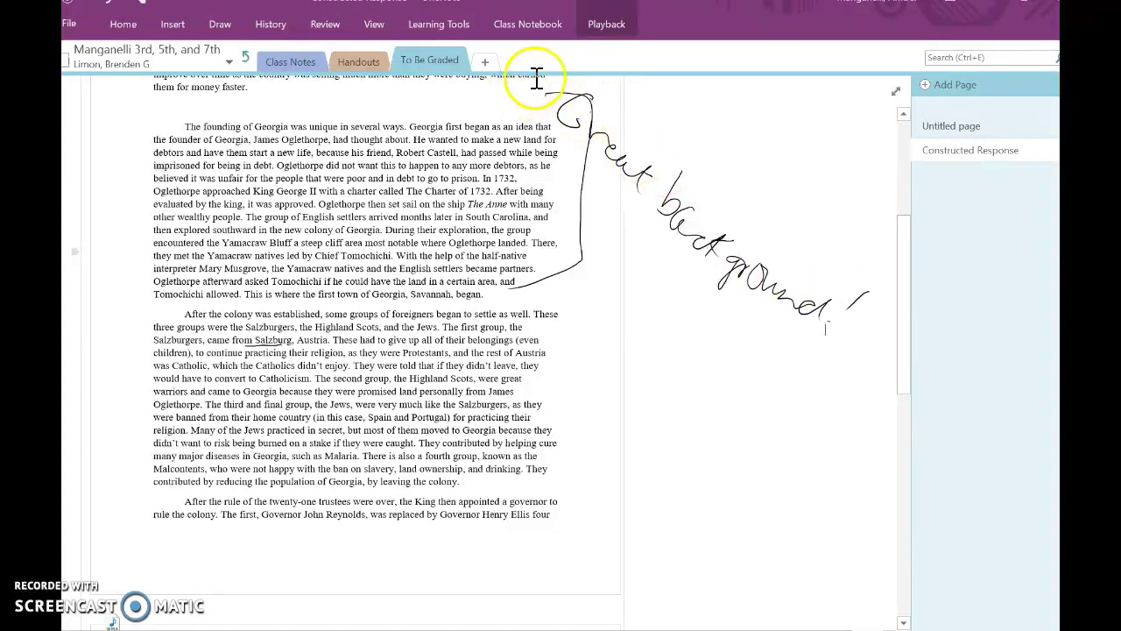
Switch to the OneDrive - Fulton County Schools notebook containing the Feedback Example page
click(589, 112)
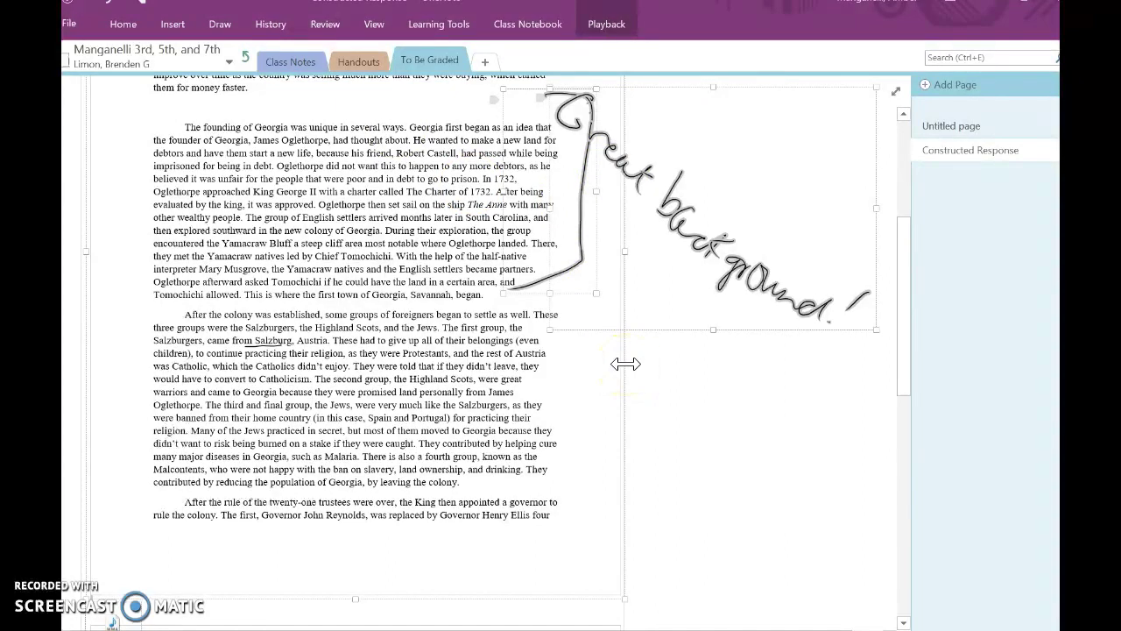
click(236, 63)
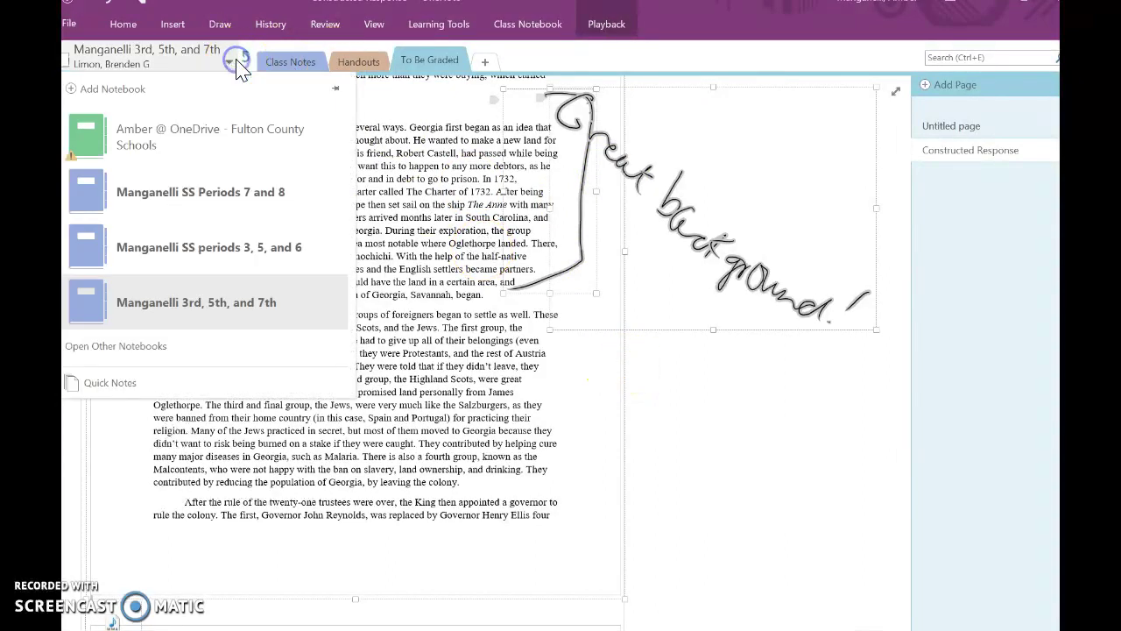
click(212, 135)
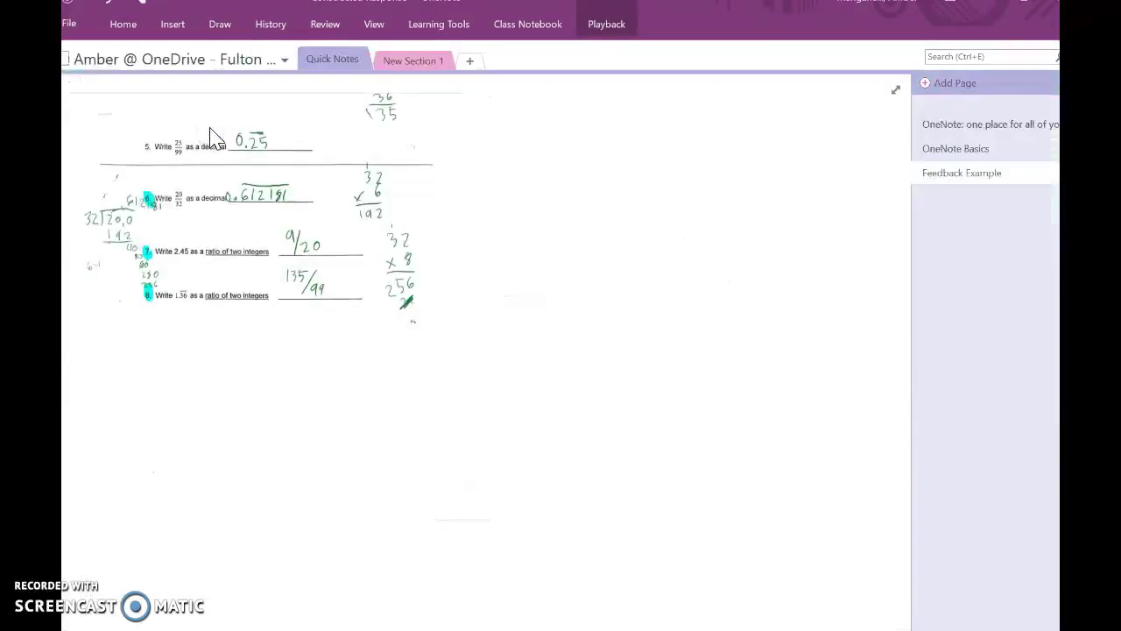
Circle the long-division work beside question 6 in ink and draw an arrow from it to the blank area below the worksheet
click(155, 175)
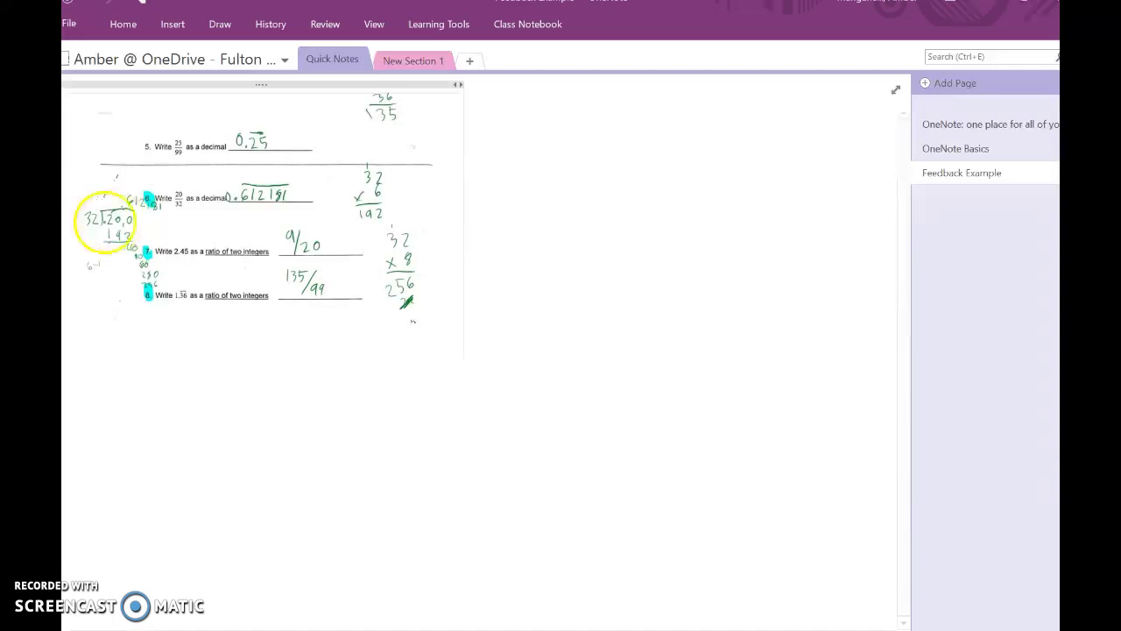
drag(93, 193, 95, 203)
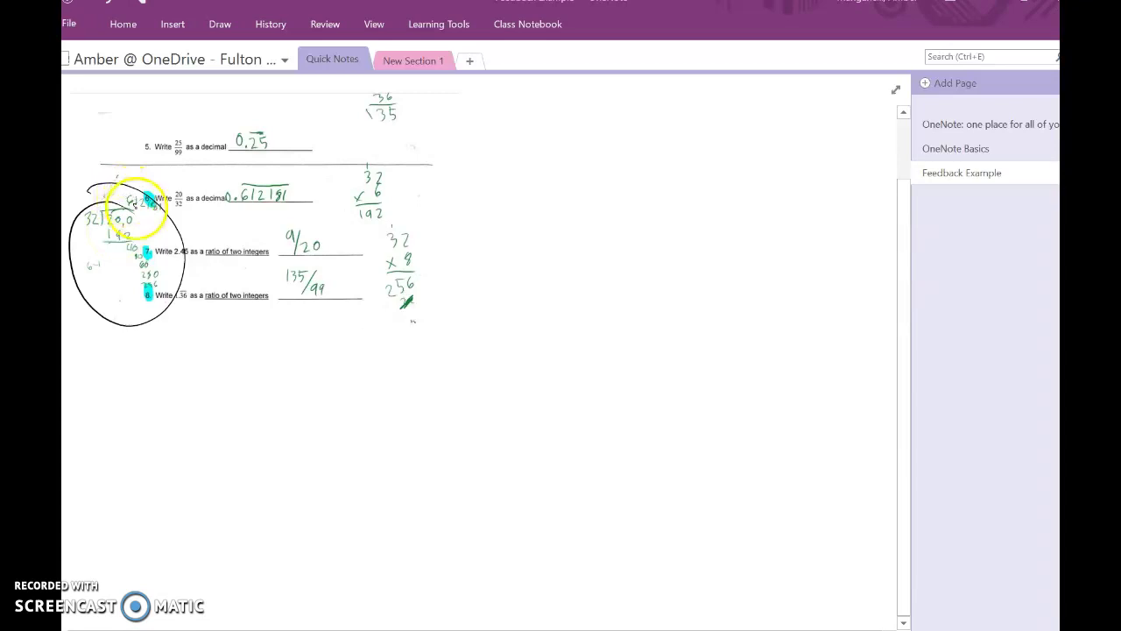
mouse_move(130, 201)
mouse_down()
mouse_move(207, 317)
mouse_move(253, 348)
mouse_move(244, 373)
mouse_up()
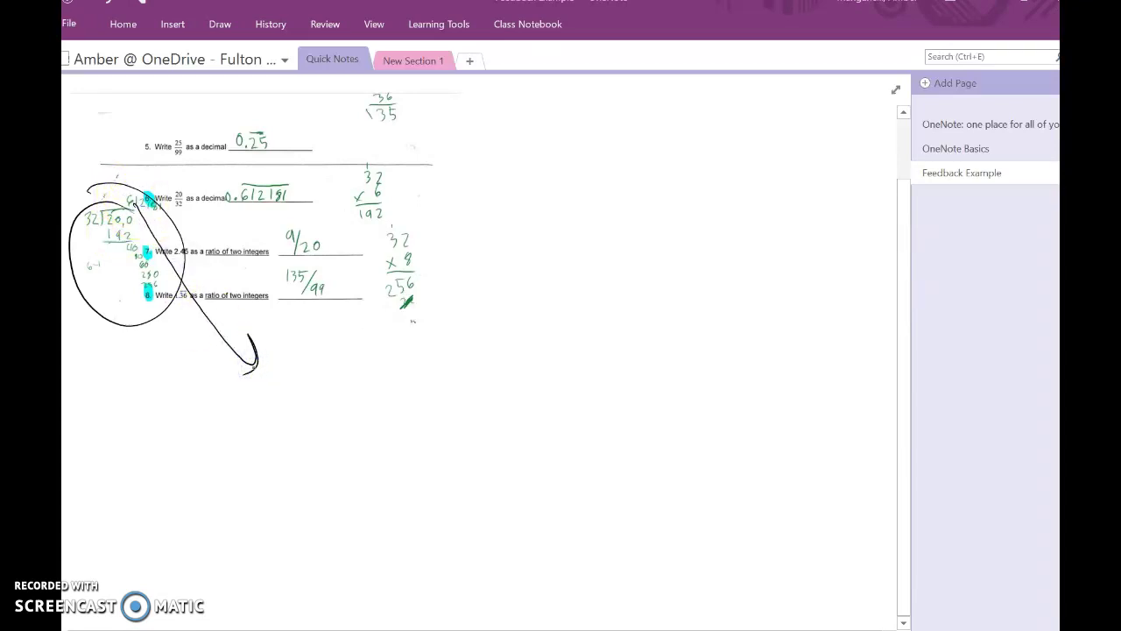
Handwrite the comment "this should be a 2" at the arrow's tip
mouse_move(287, 346)
mouse_down()
mouse_move(275, 383)
mouse_move(311, 354)
mouse_up()
mouse_move(296, 350)
mouse_down()
mouse_move(306, 393)
mouse_move(332, 409)
mouse_move(368, 400)
mouse_move(393, 426)
mouse_move(466, 453)
mouse_move(488, 467)
mouse_move(488, 494)
mouse_up()
drag(257, 400, 315, 464)
mouse_move(344, 473)
mouse_down()
mouse_move(382, 478)
mouse_move(360, 499)
mouse_move(372, 507)
mouse_up()
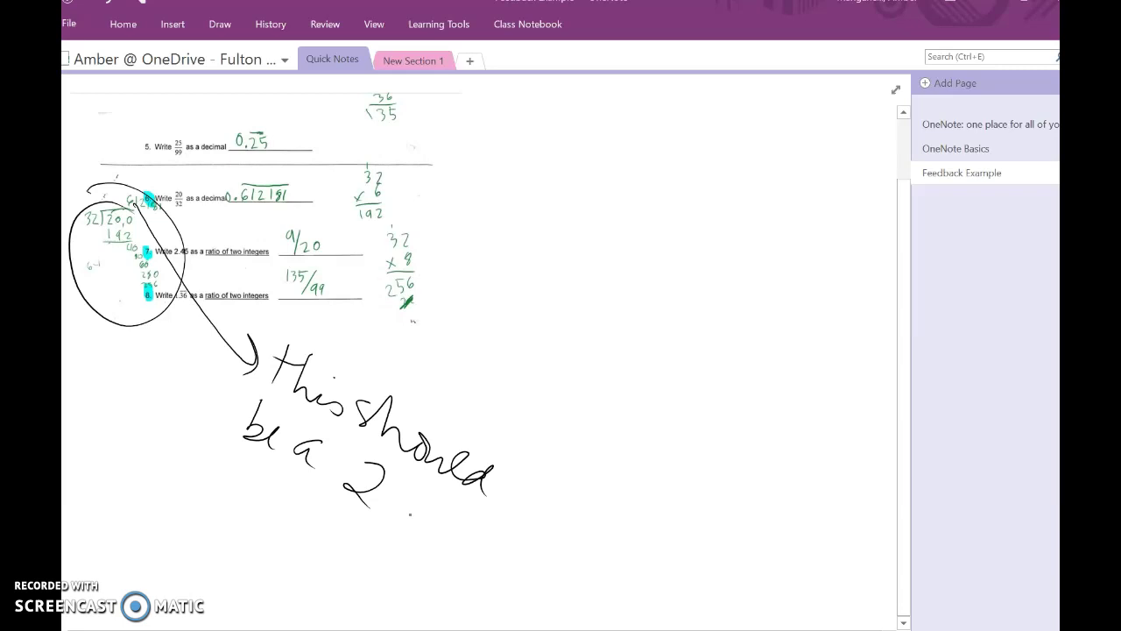
key(Escape)
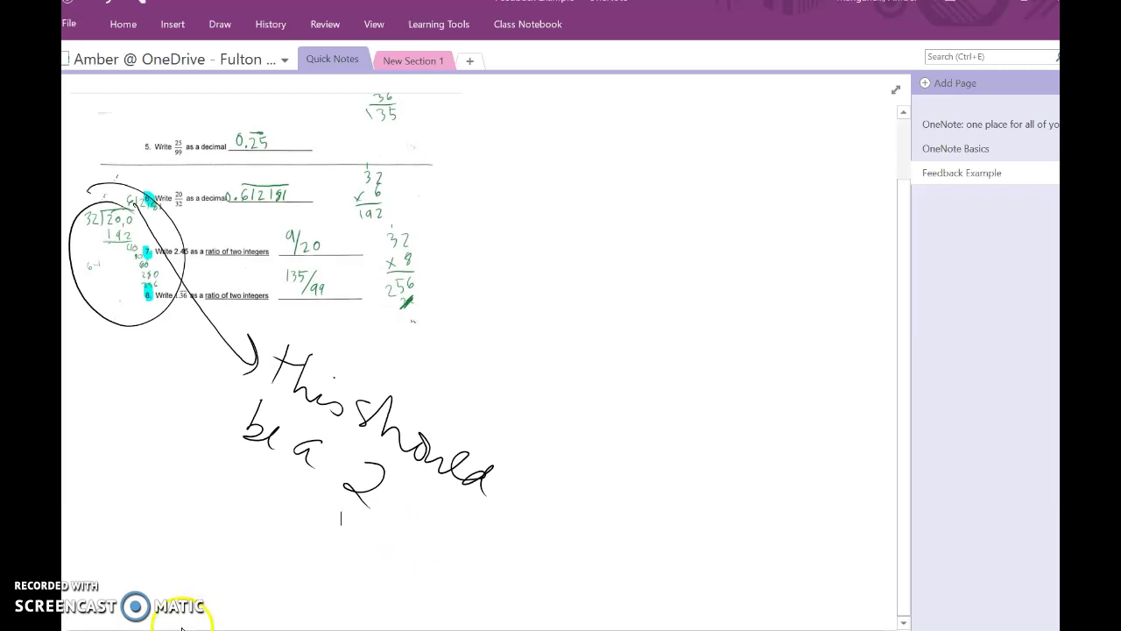
click(232, 475)
click(118, 564)
click(94, 616)
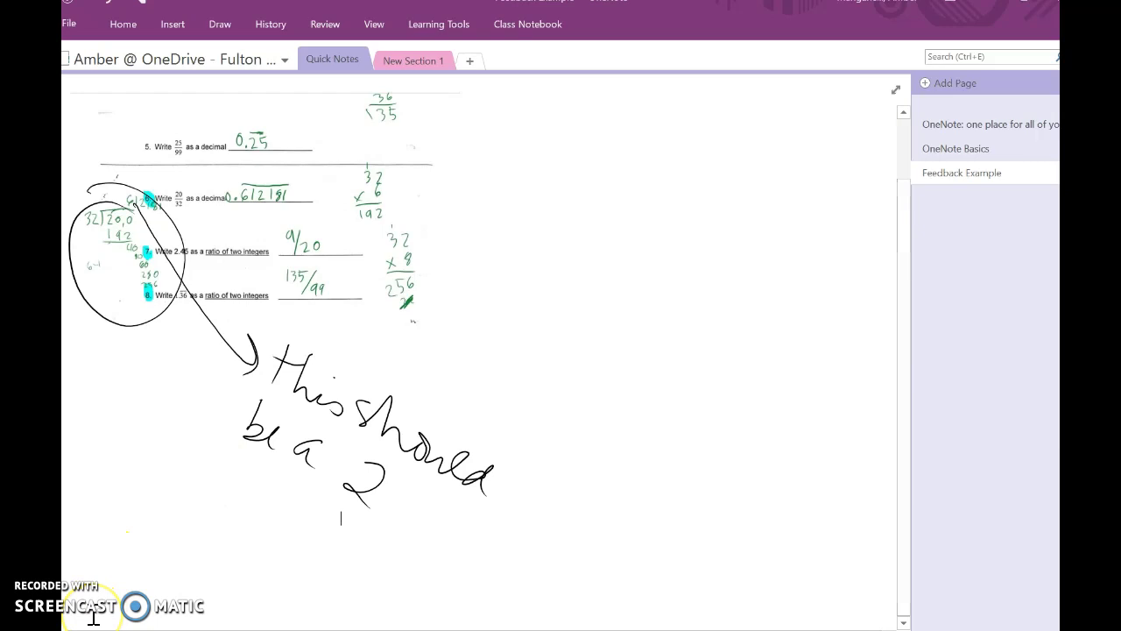